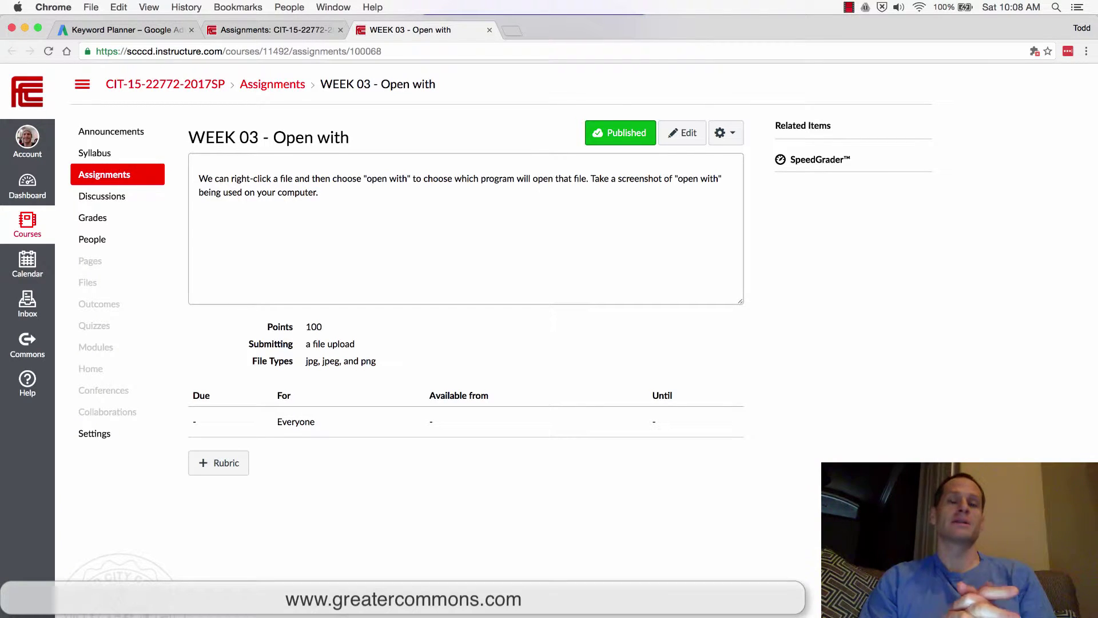
Switch to the Finder Desktop window, move it up-left and enlarge it for a bigger preview.
key("super+Tab")
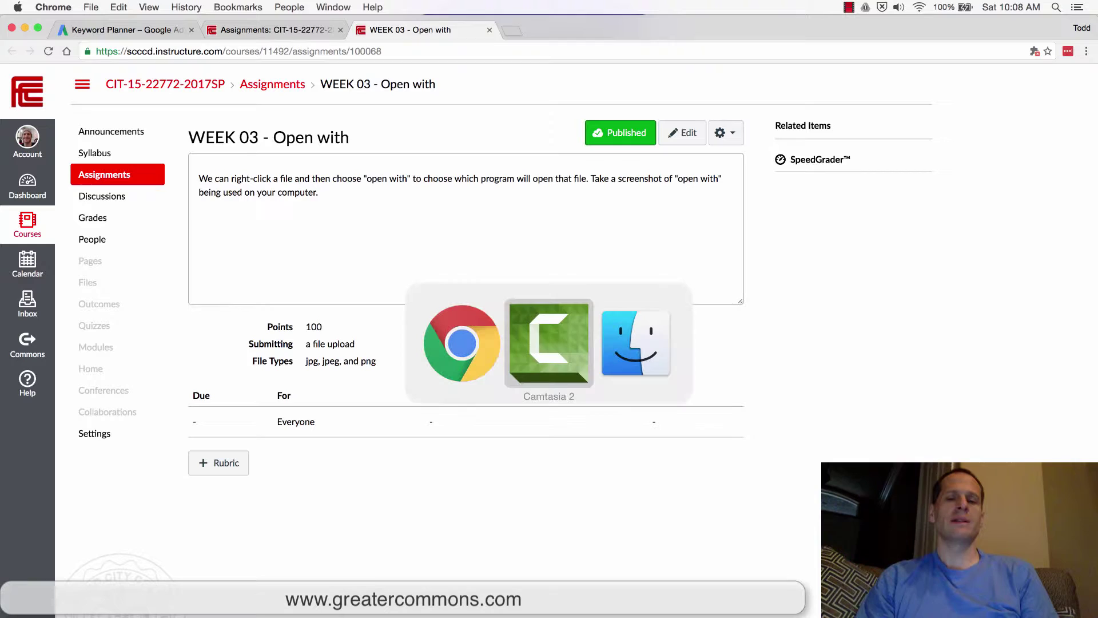
key("super+Tab")
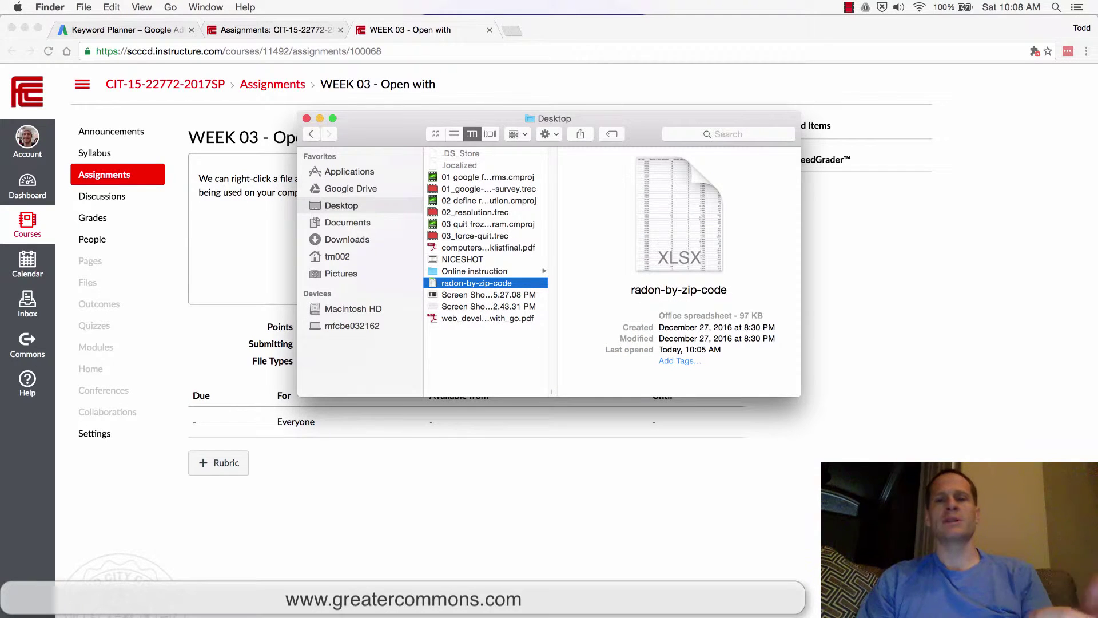
left_click_drag(412, 138, 345, 94)
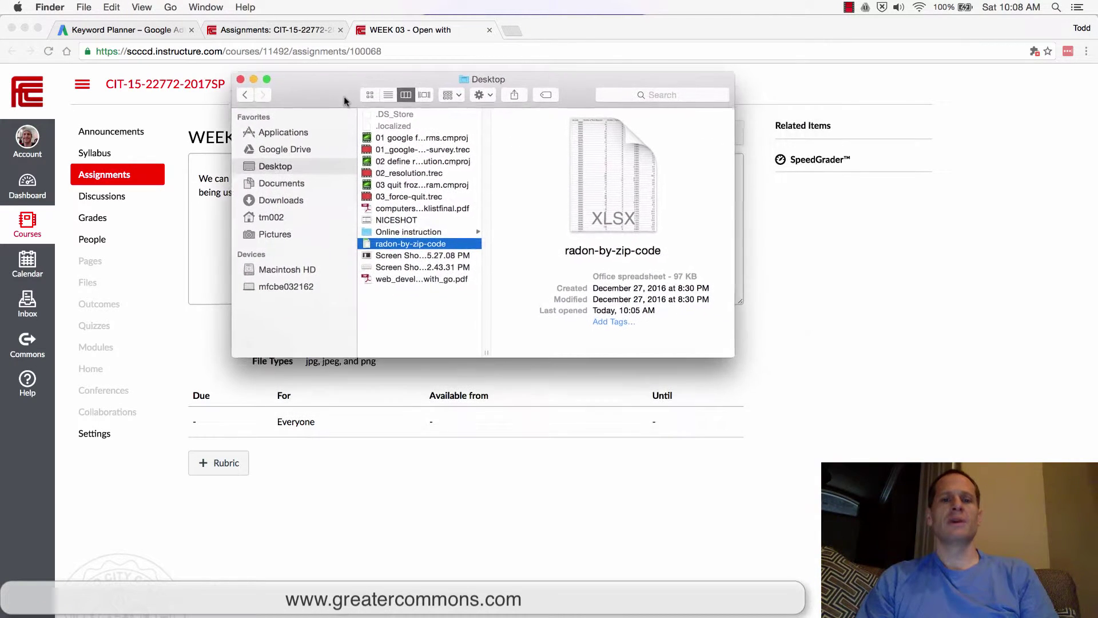
left_click_drag(729, 355, 862, 444)
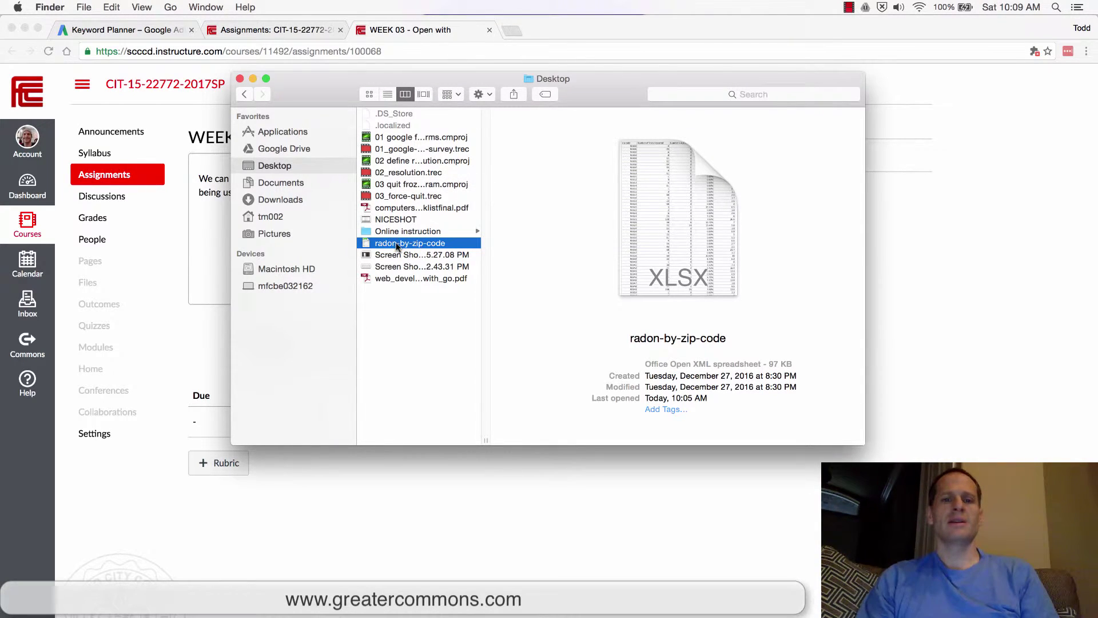
right_click(435, 241)
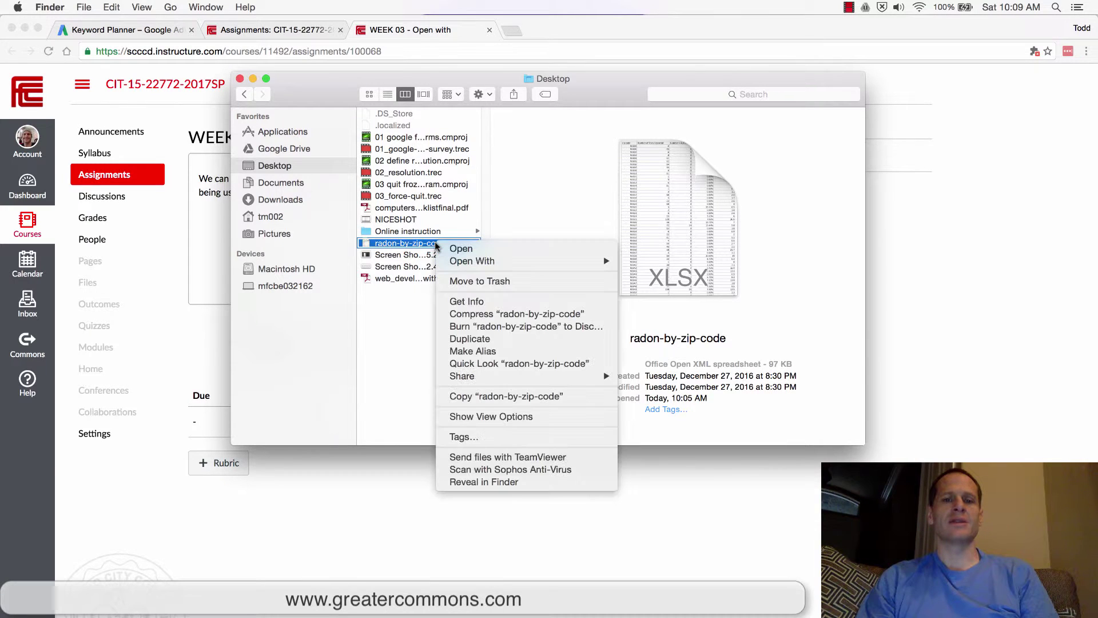
left_click(512, 303)
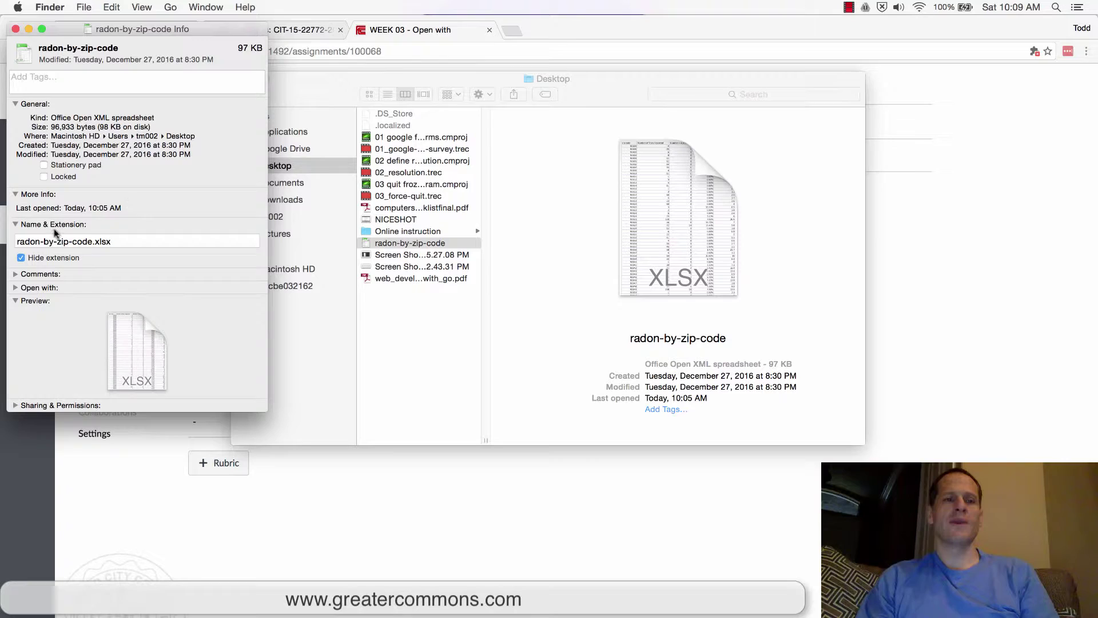
left_click(15, 224)
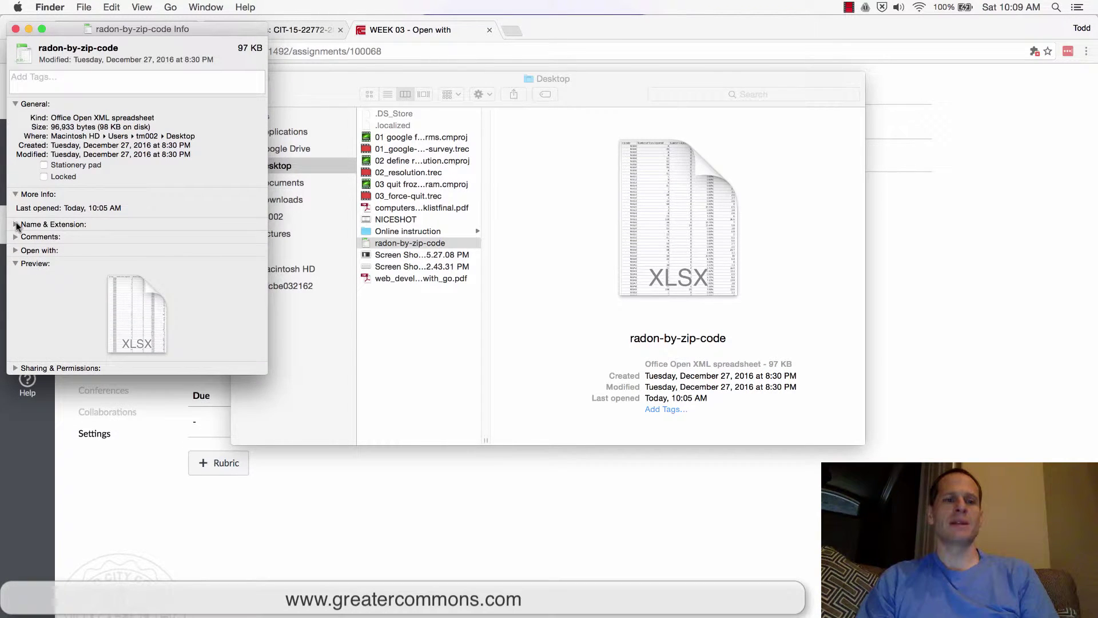
left_click(16, 224)
left_click_drag(97, 244, 95, 241)
left_click(122, 241)
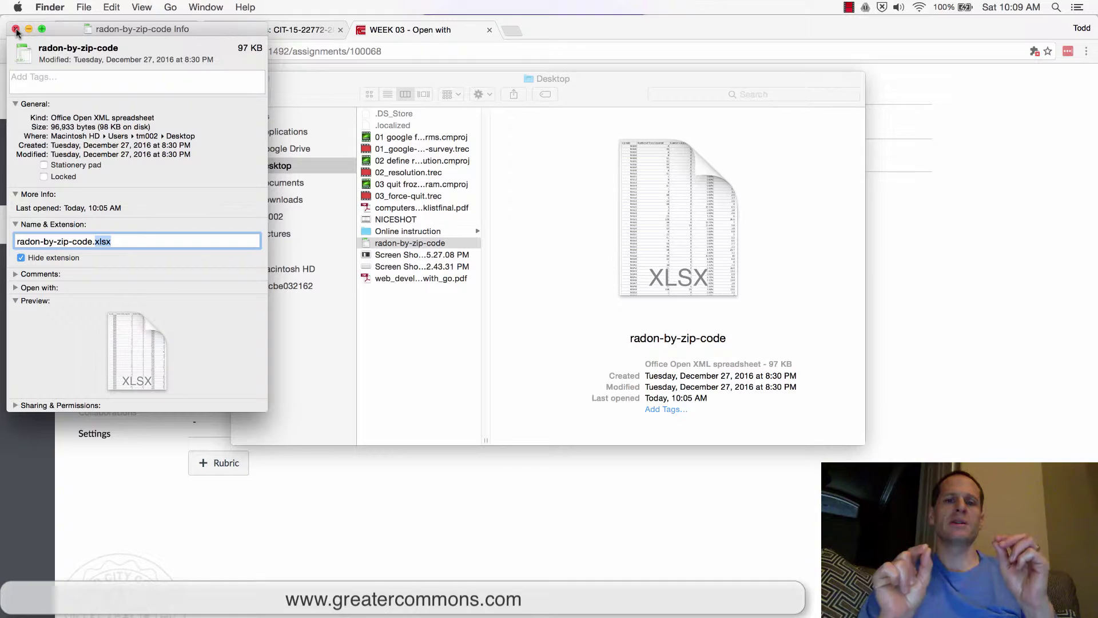
Close the info window and preview the 12.43.31 PM screenshot in the Desktop folder.
left_click(15, 29)
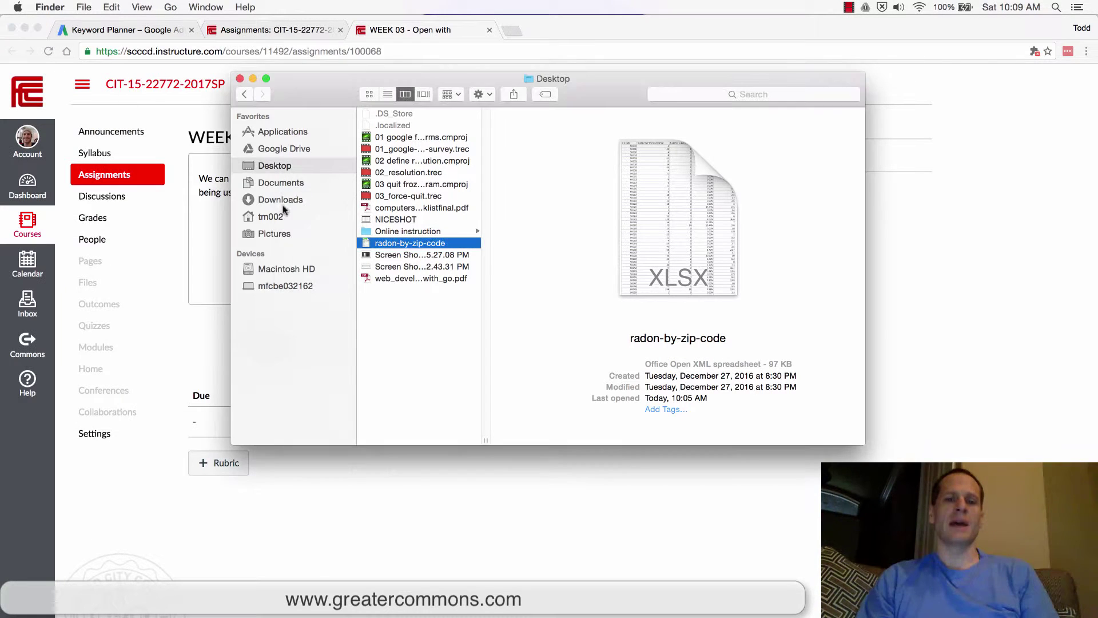
left_click(407, 256)
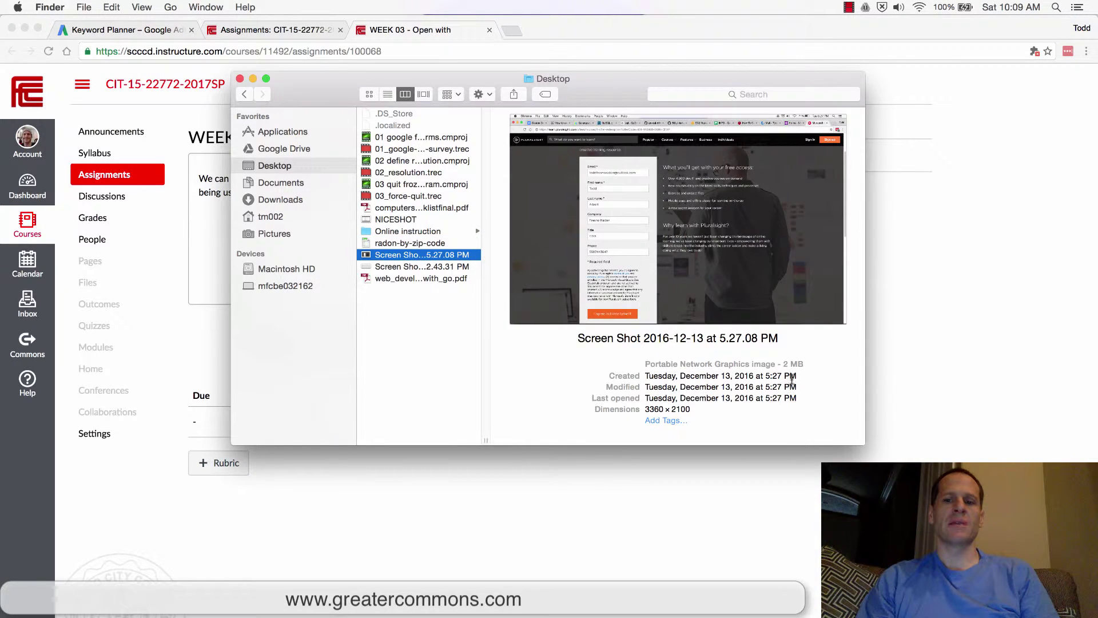
left_click(453, 269)
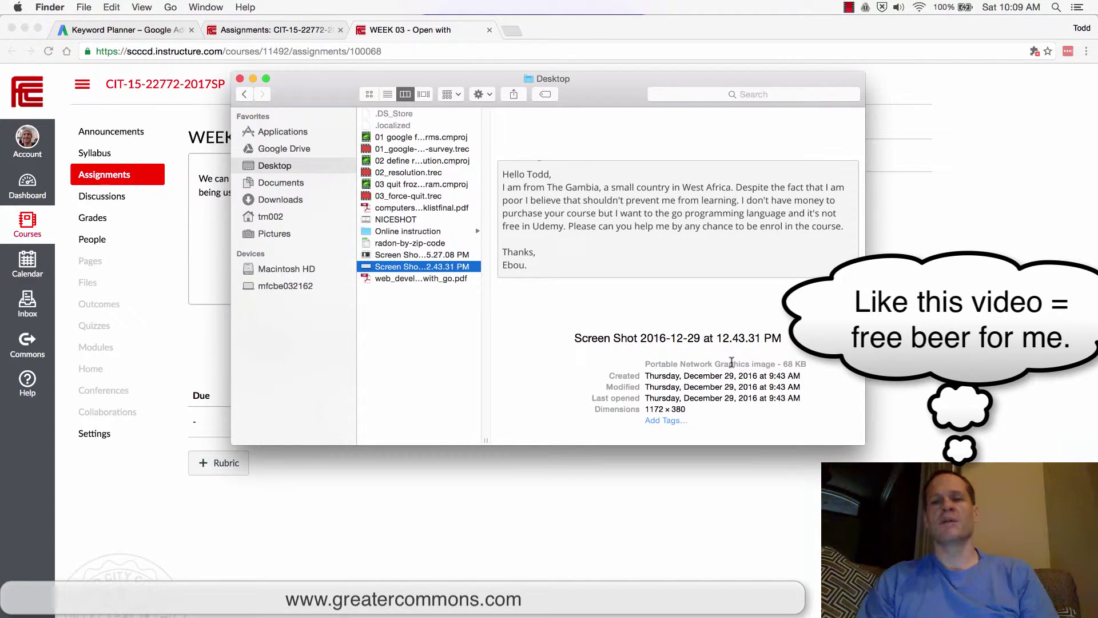
View the 12.43.31 PM screenshot in Preview, reposition the window, then quit Preview.
double_click(367, 271)
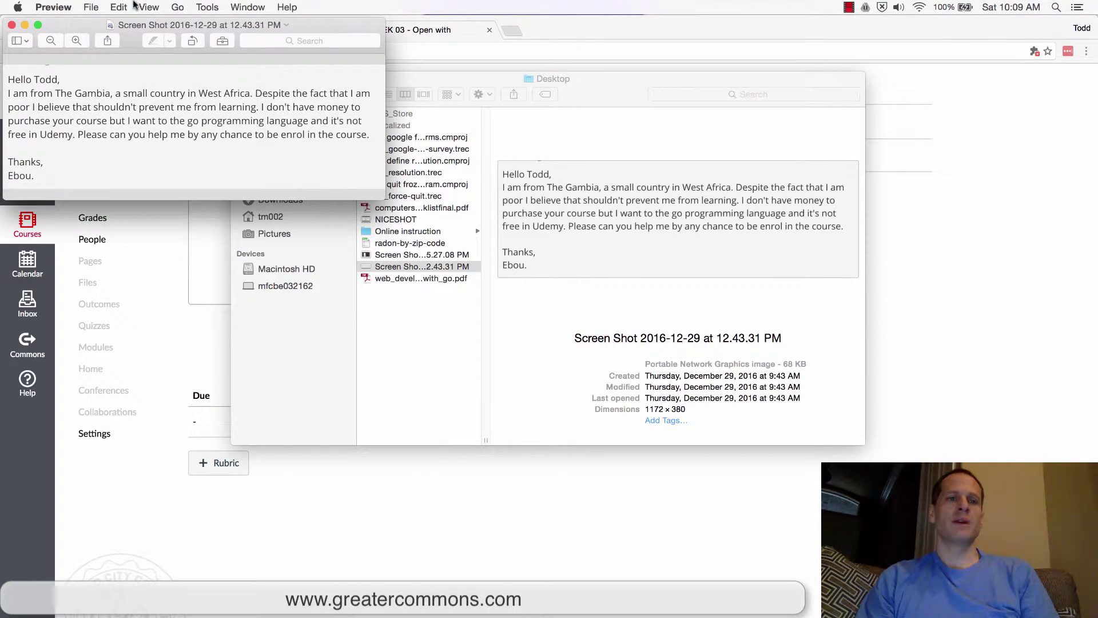
left_click_drag(103, 31, 136, 65)
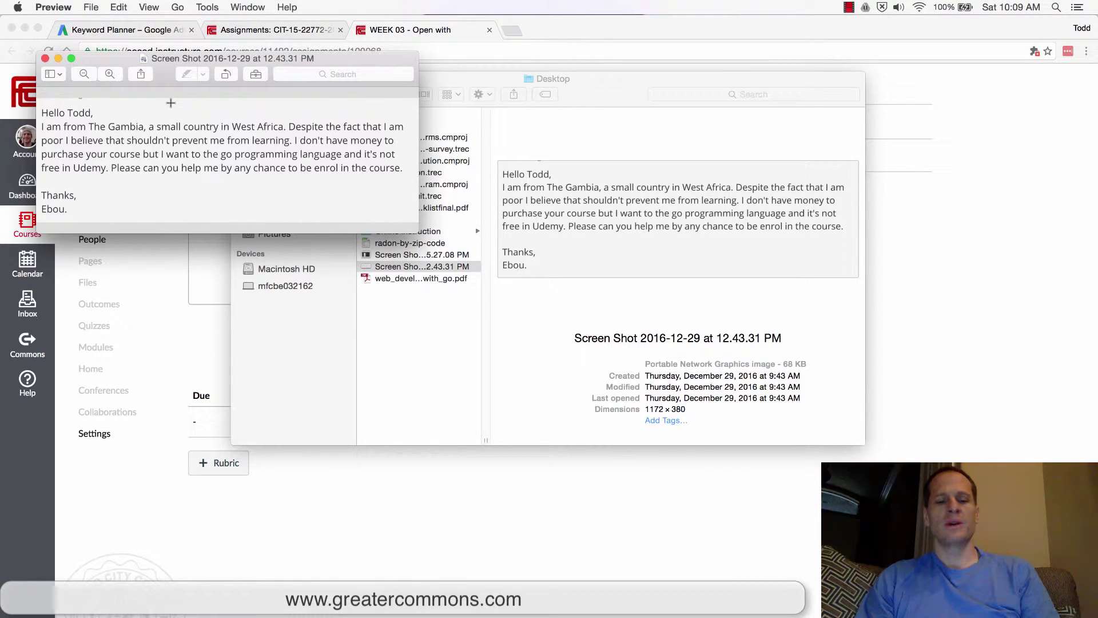
key("super+q")
From the screenshot's Open With menu, browse the app chooser into the Adobe Photoshop CC 2014 folder.
right_click(405, 267)
mouse_move(442, 285)
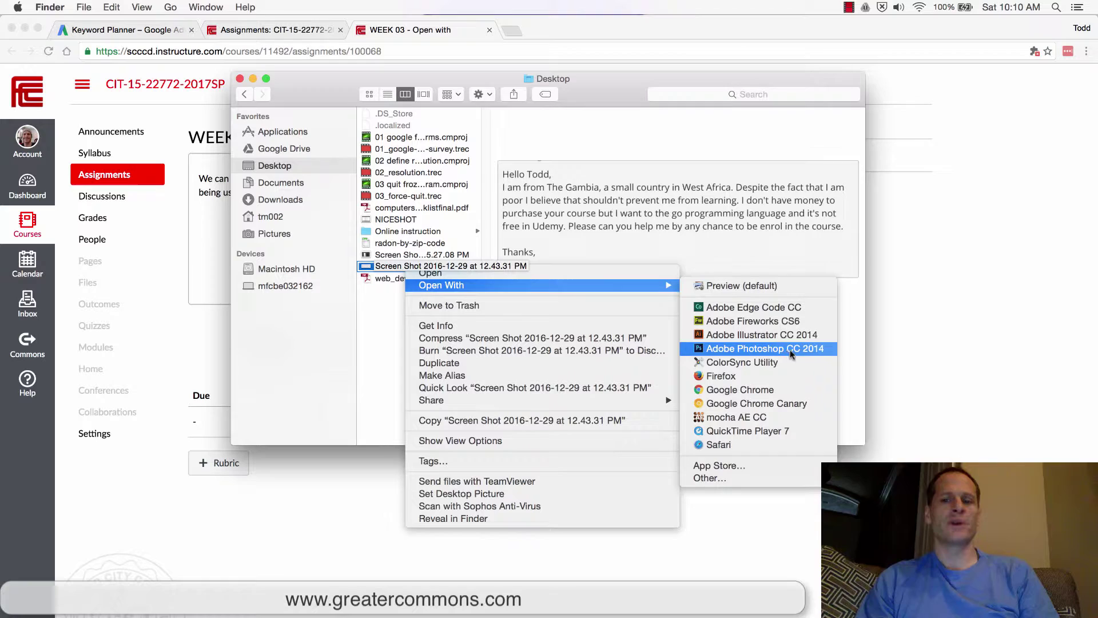
left_click(715, 476)
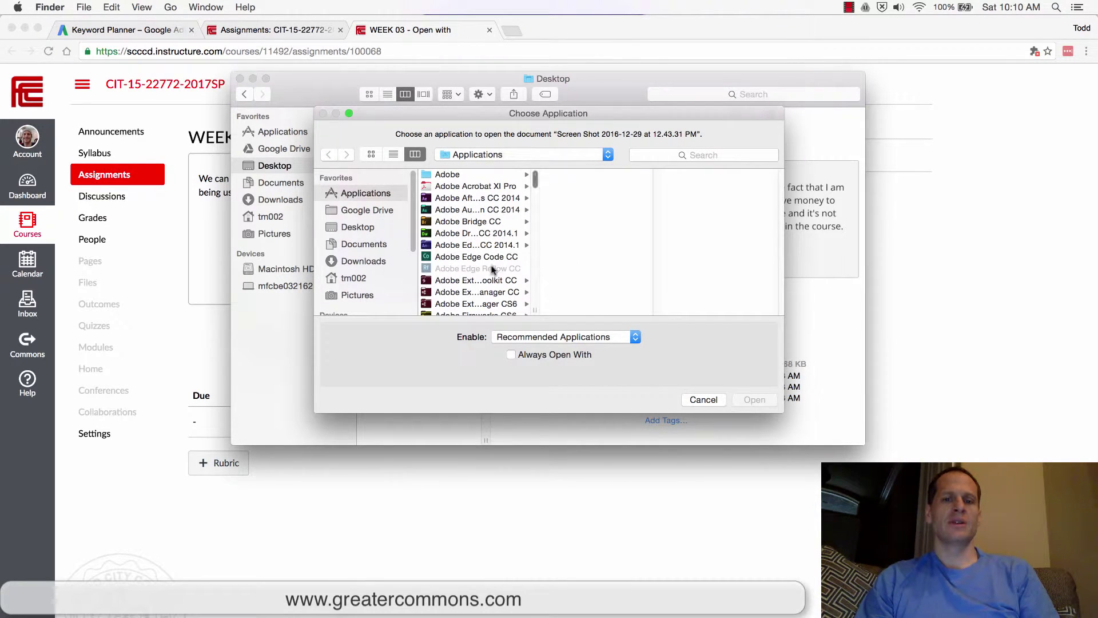
scroll(488, 272, "down", 4)
scroll(487, 272, "down", 1)
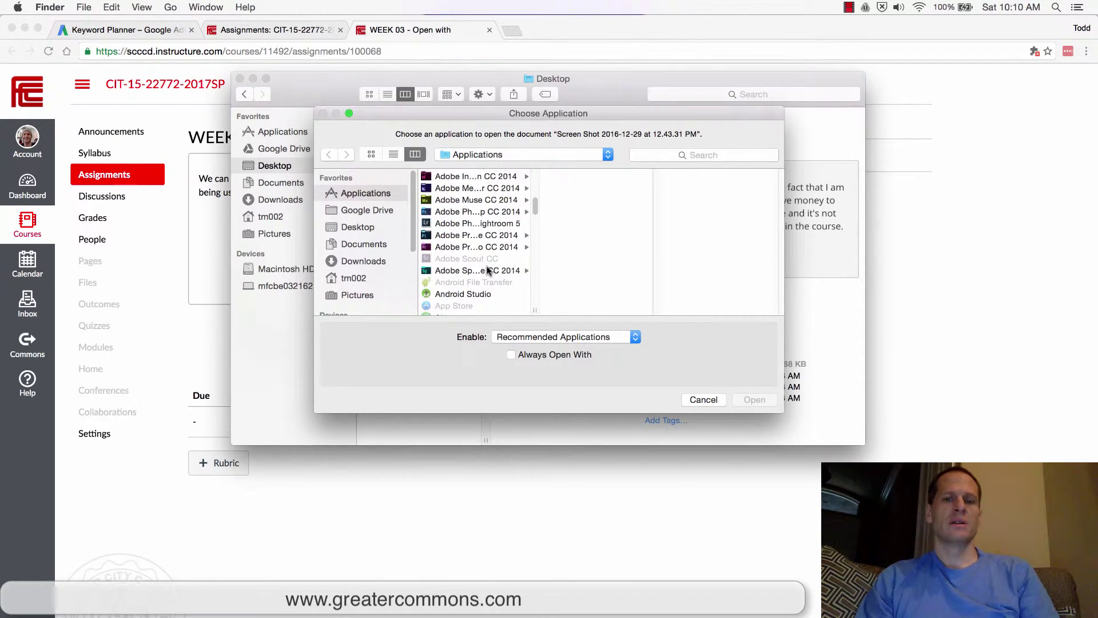
left_click(481, 213)
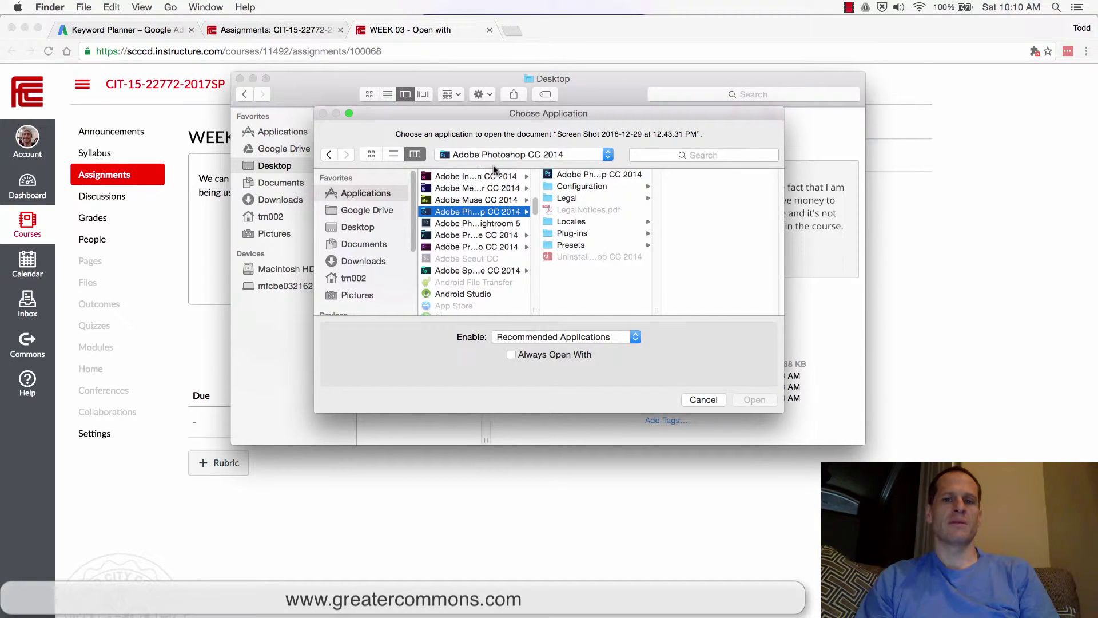
left_click(495, 221)
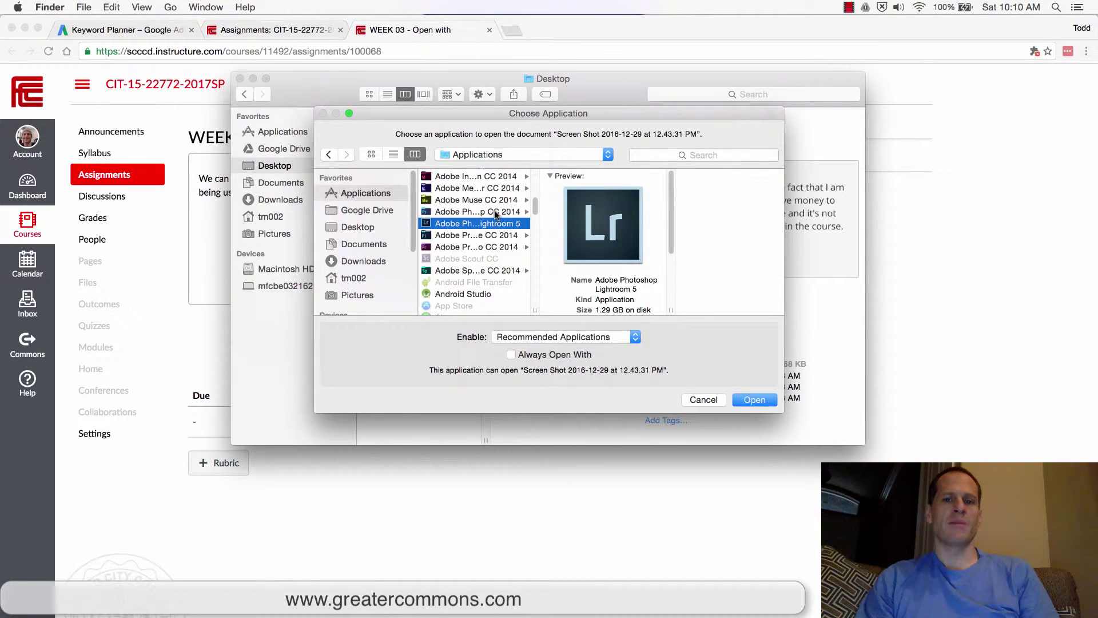
left_click(495, 210)
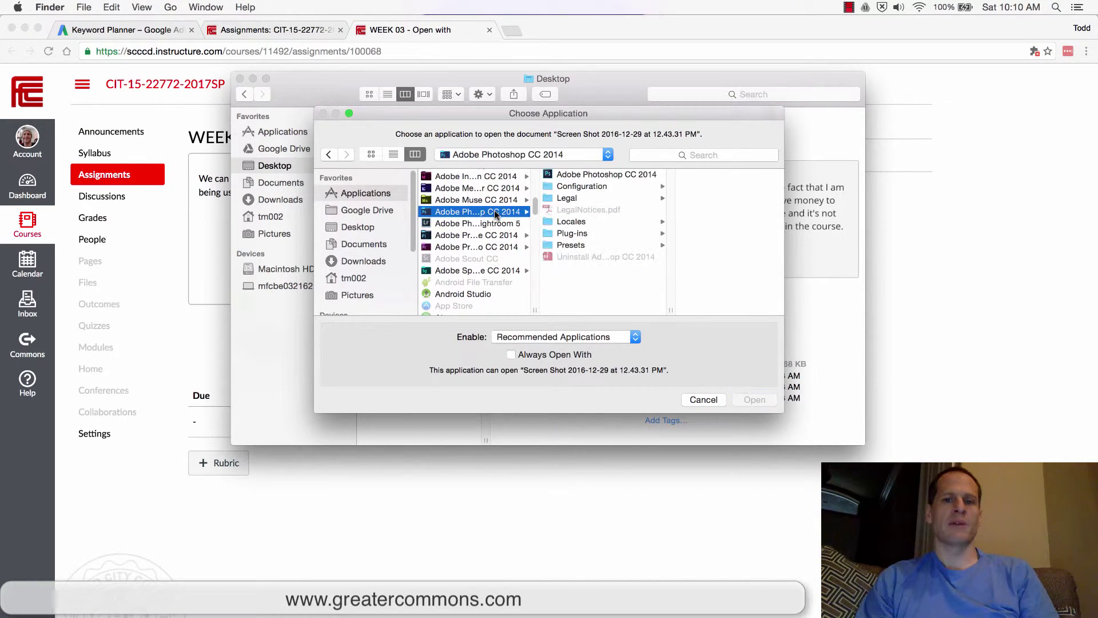
Select Adobe Photoshop CC 2014 with Always Open With checked, then move the chooser aside.
left_click(539, 353)
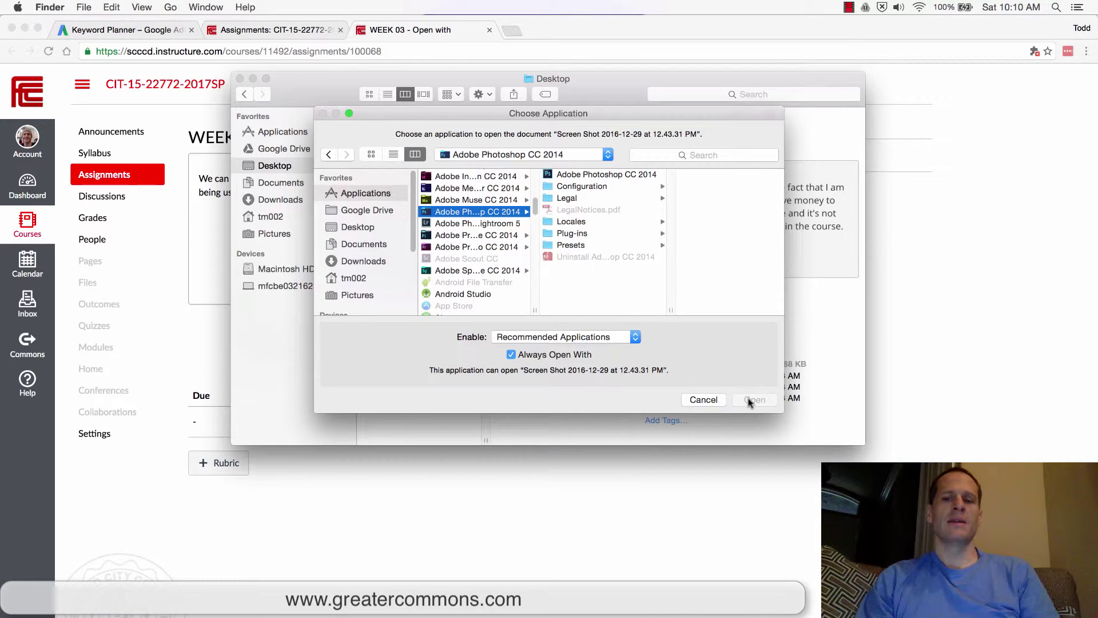
left_click(584, 355)
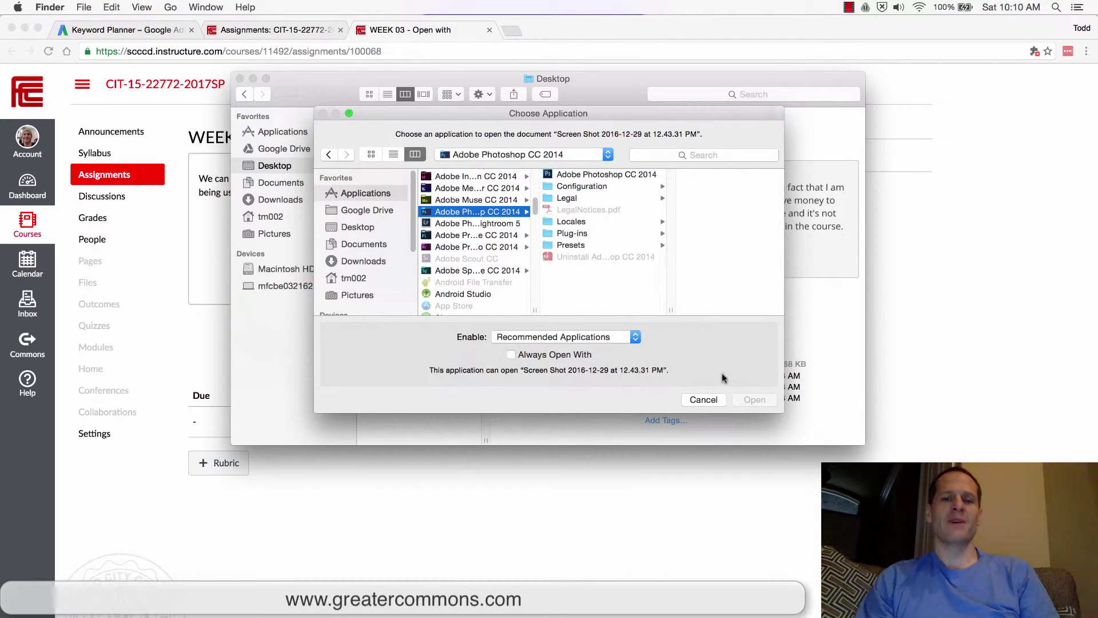
left_click(604, 174)
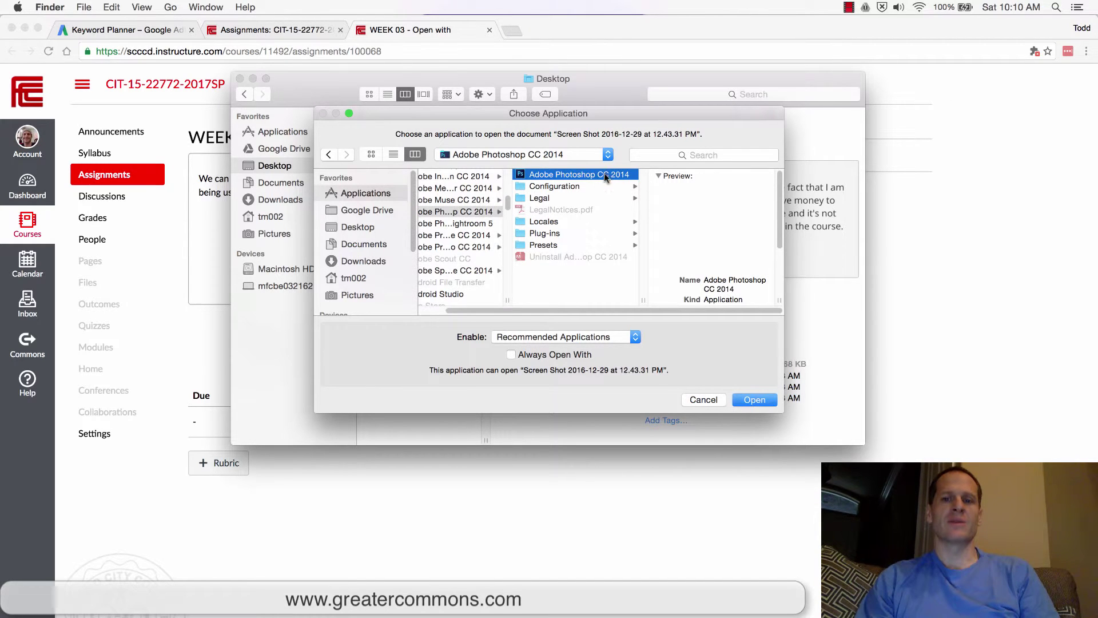
left_click(540, 352)
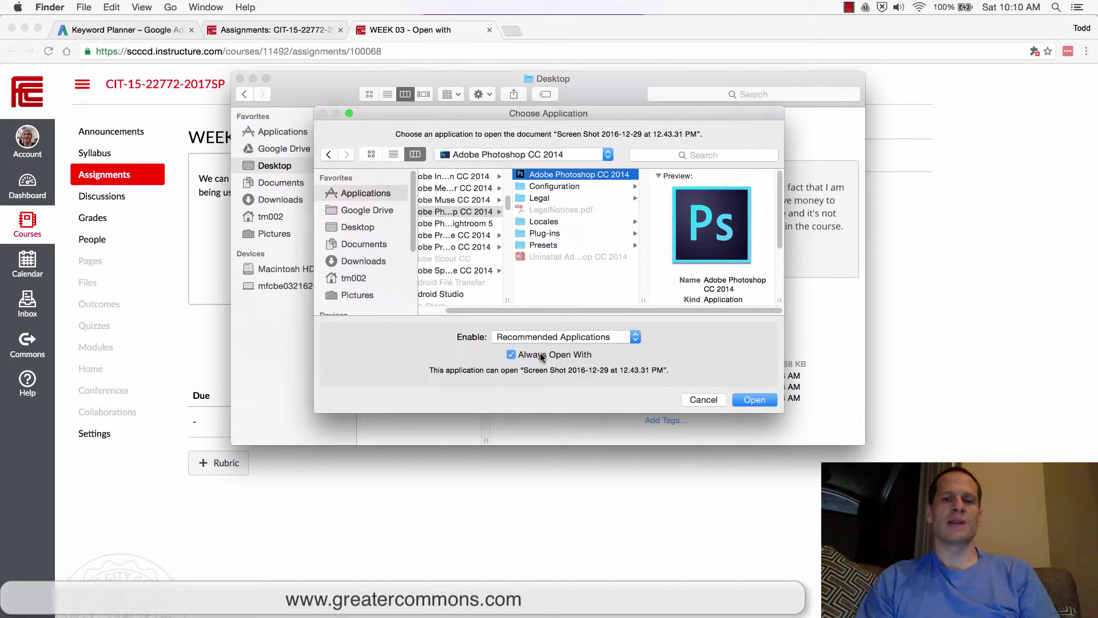
left_click(749, 400)
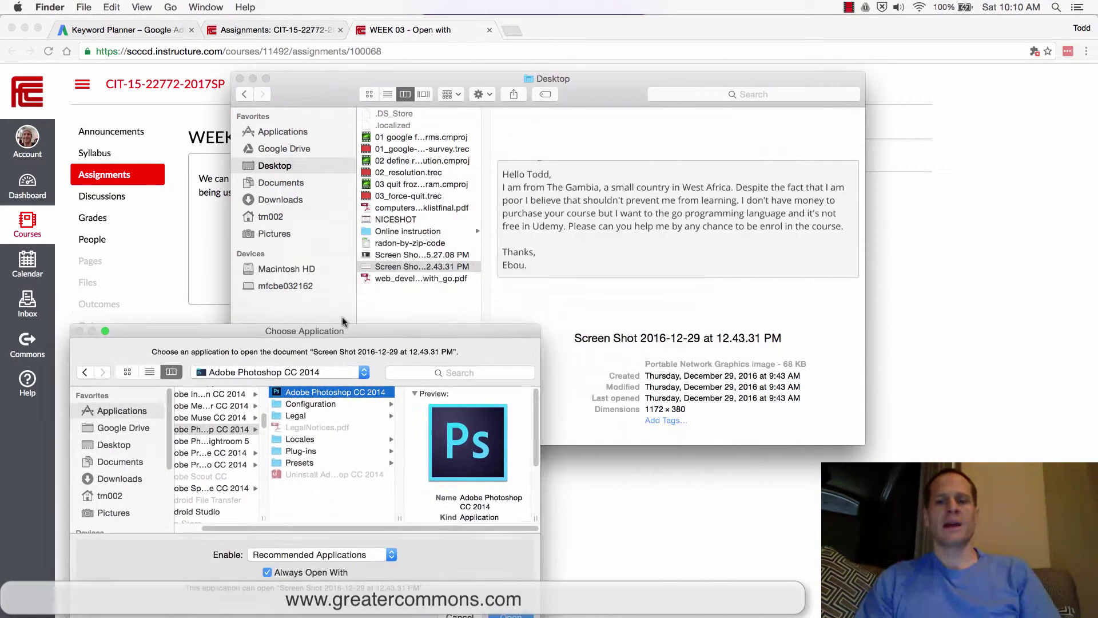
left_click_drag(590, 114, 340, 312)
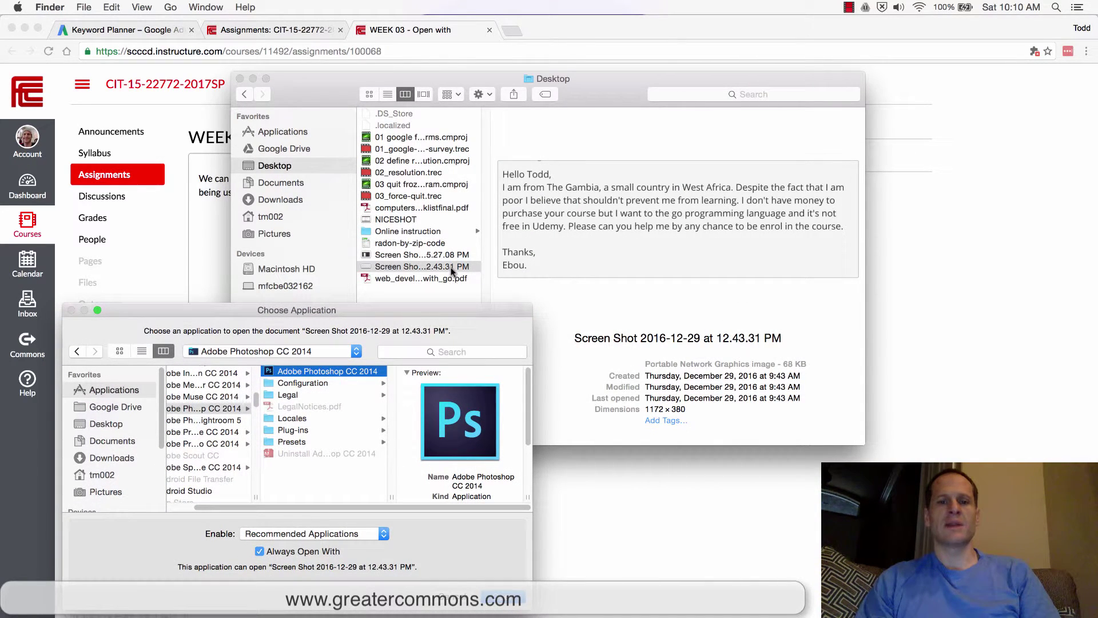
Cancel the app chooser and show the screenshot's Get Info panel with the png extension highlighted.
key("Escape")
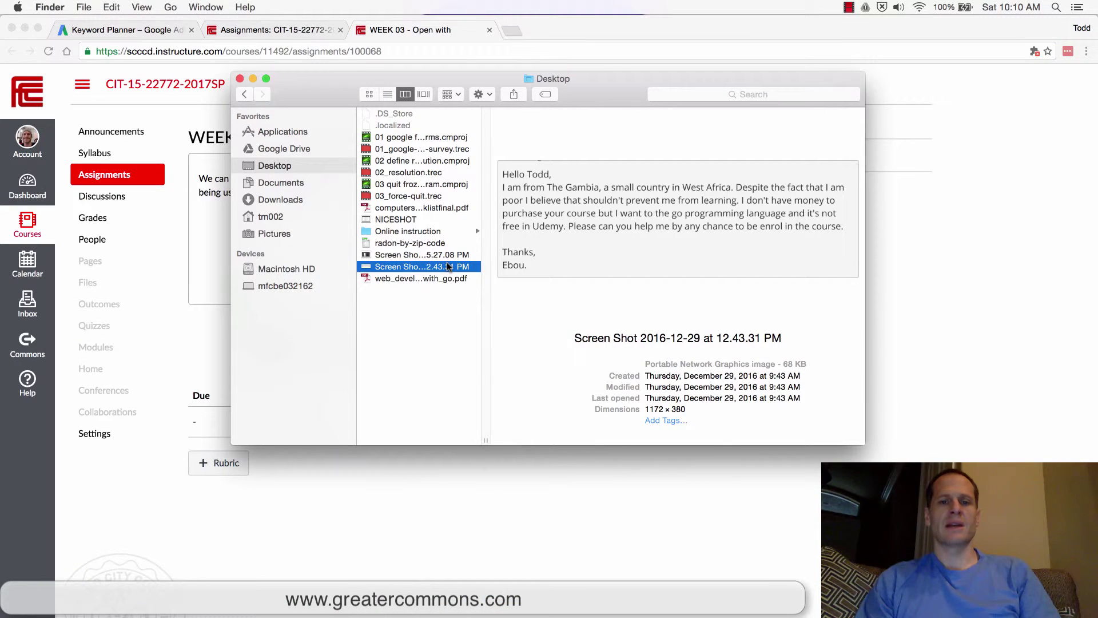
right_click(449, 268)
mouse_move(583, 282)
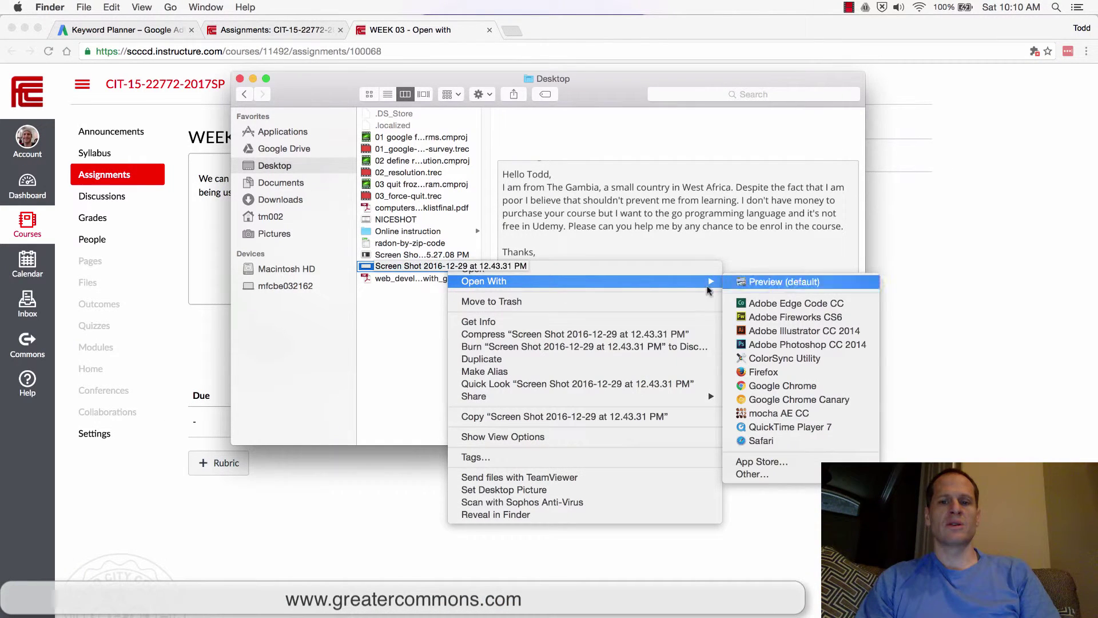
left_click(338, 300)
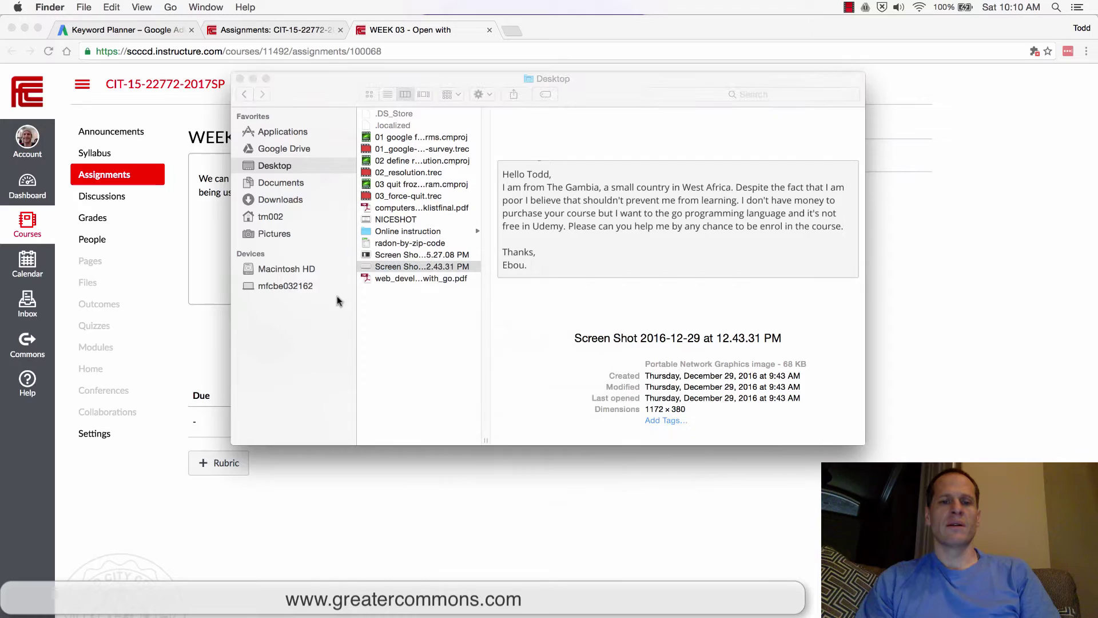
key("super+i")
left_click_drag(180, 277, 204, 277)
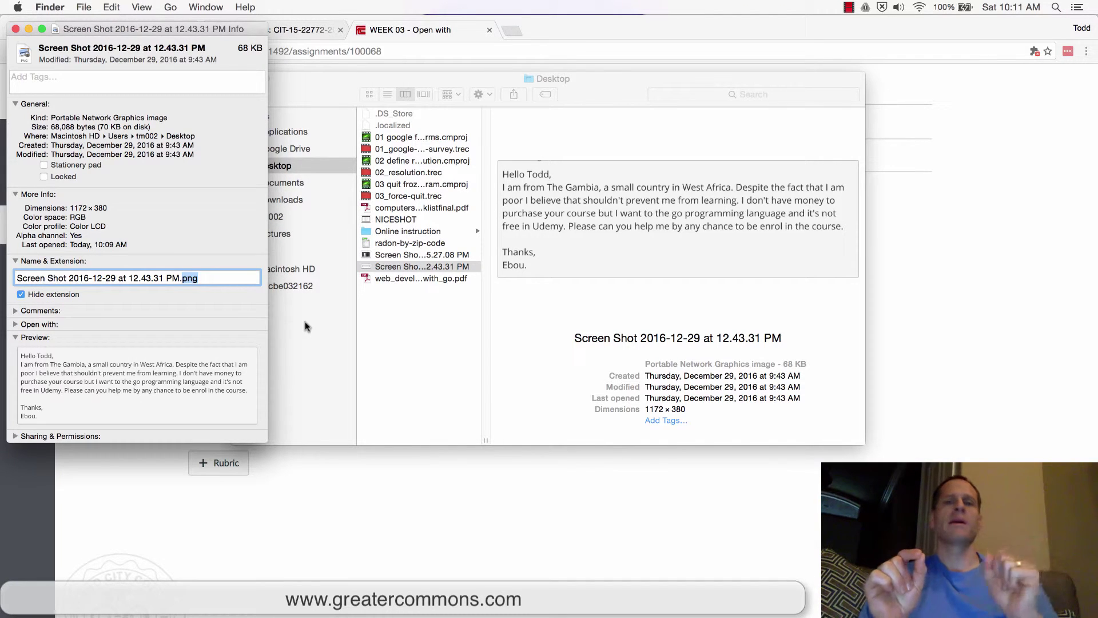
Close Get Info, pick Adobe Photoshop CC 2014 with Always Open With in the chooser, then cancel it.
left_click(16, 29)
right_click(417, 273)
mouse_move(453, 285)
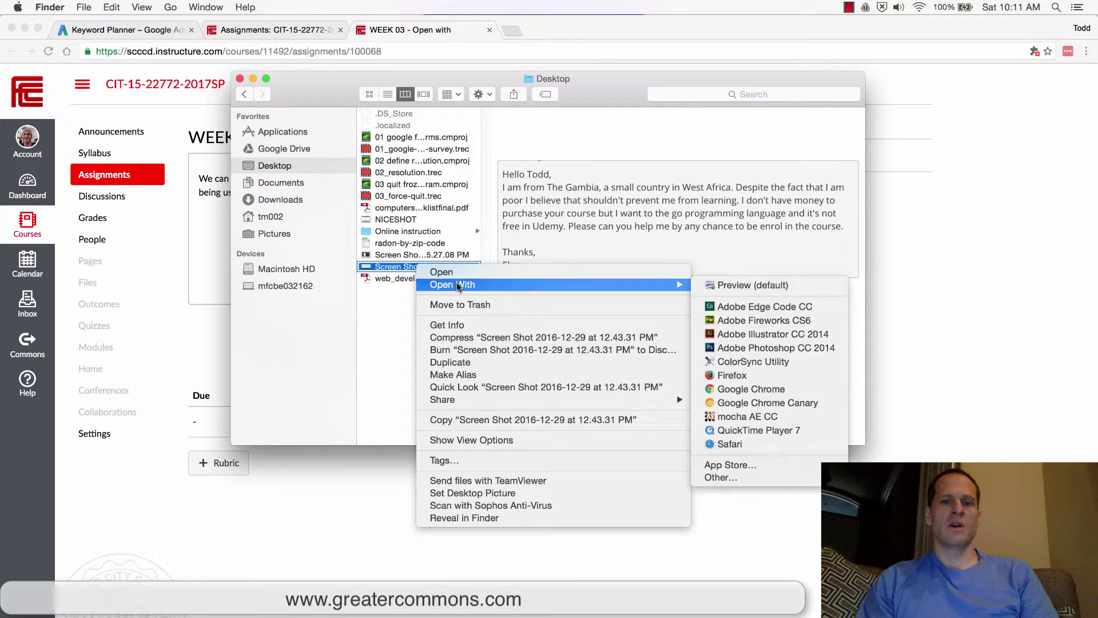
left_click(722, 478)
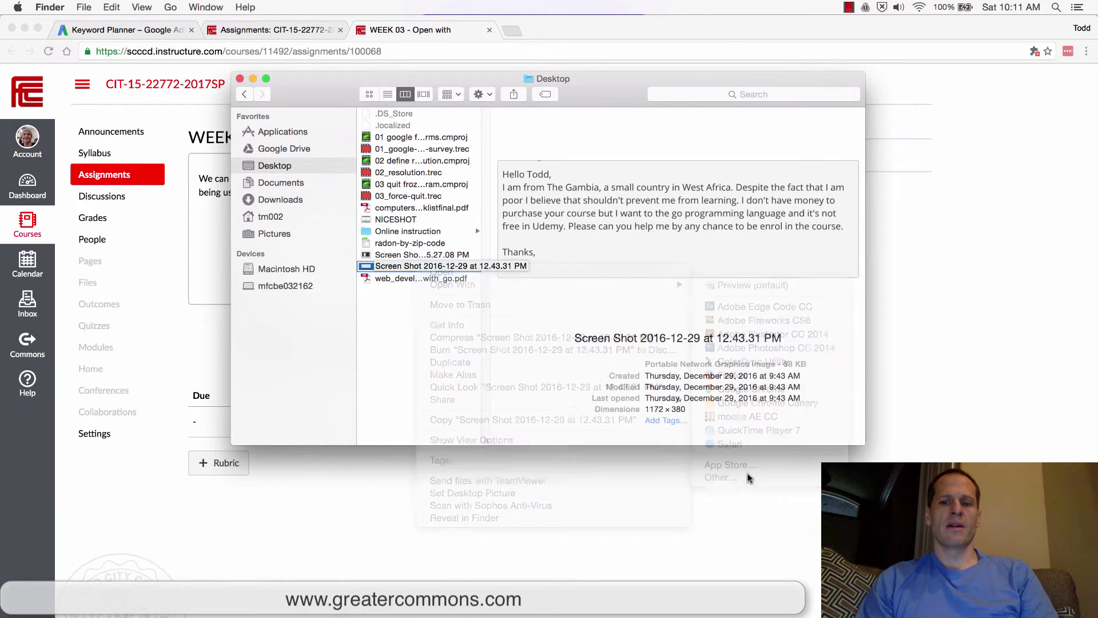
scroll(498, 307, "down", 5)
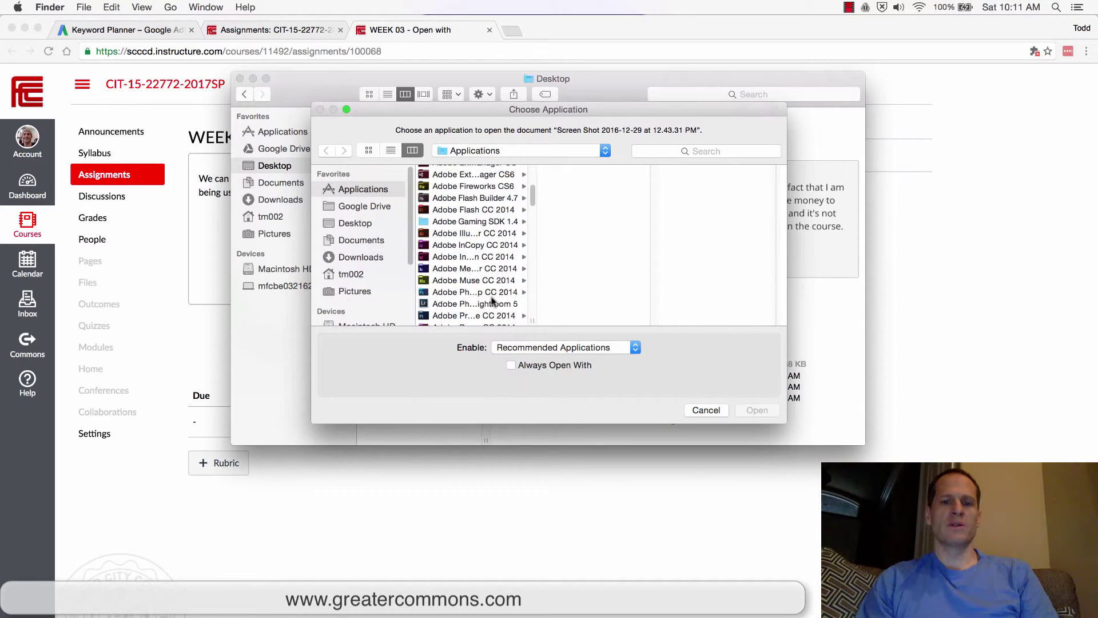
left_click(493, 305)
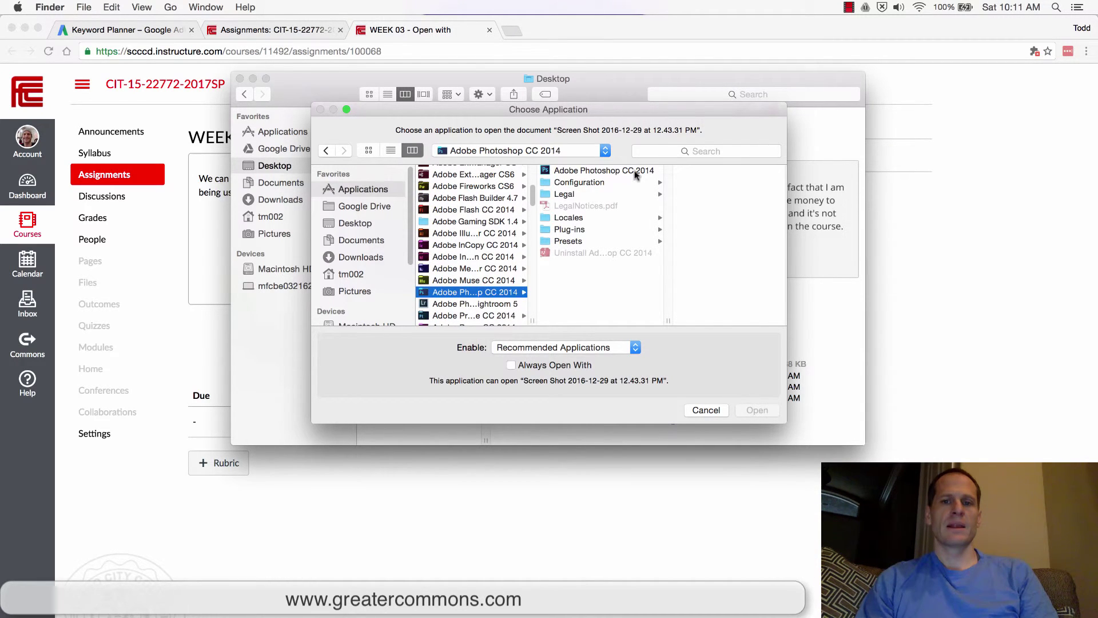
left_click(636, 172)
left_click(562, 366)
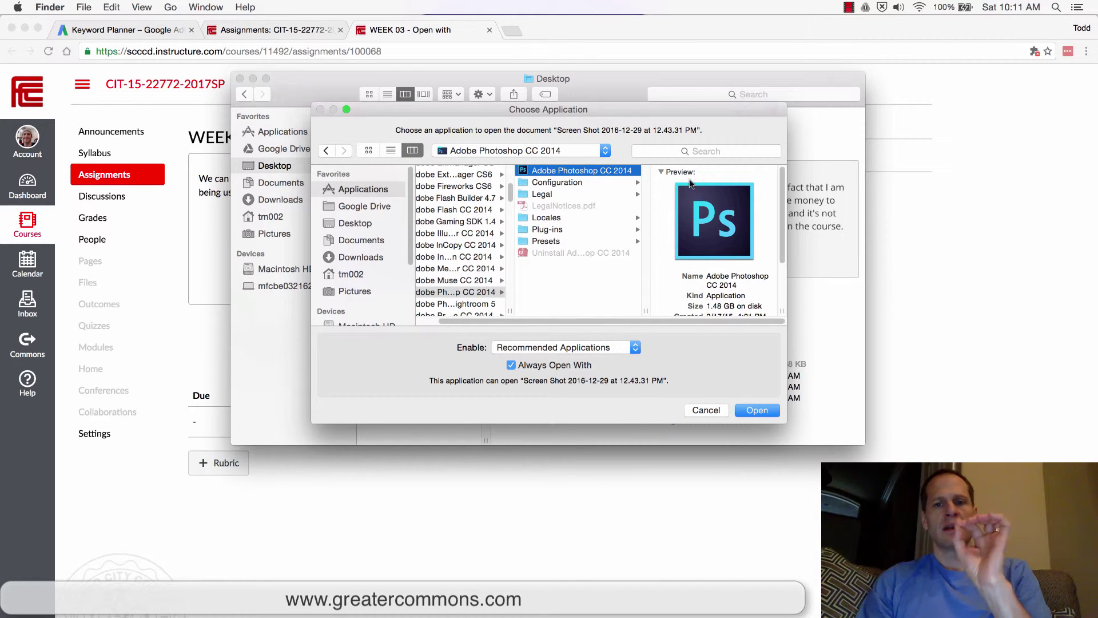
left_click(706, 411)
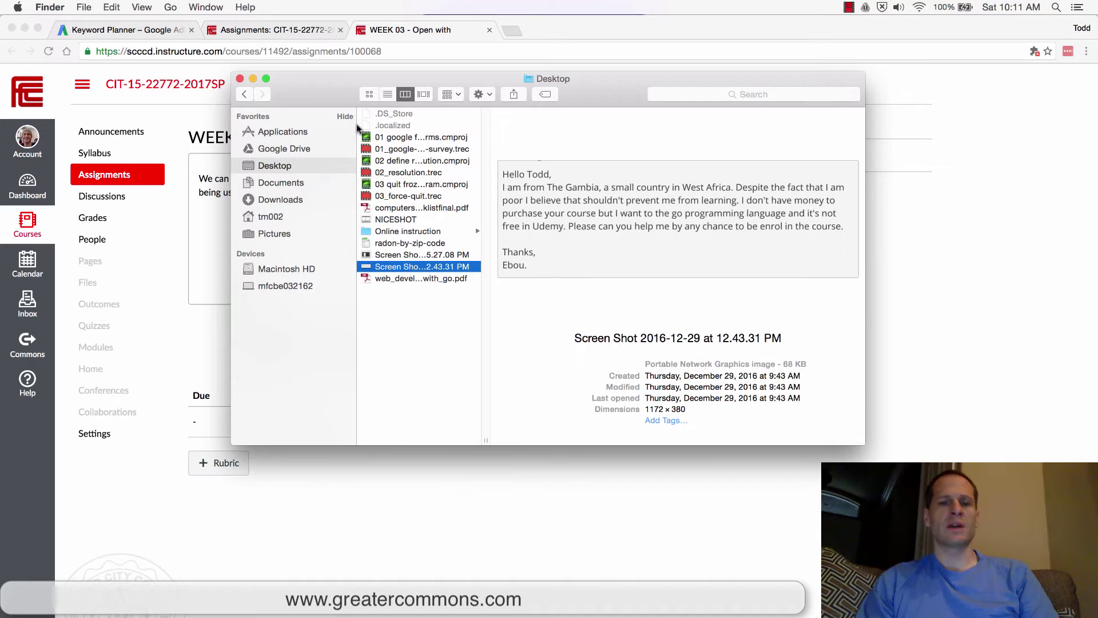
View the screenshot in its default app Preview, reposition the window, then quit back to Finder.
double_click(374, 268)
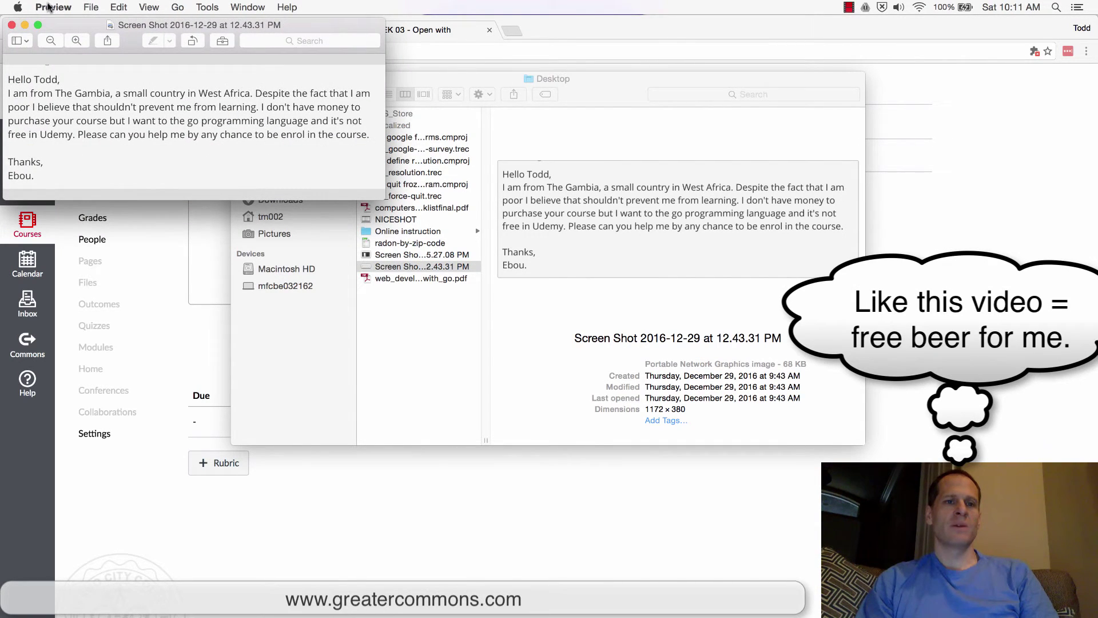
left_click_drag(53, 23, 172, 100)
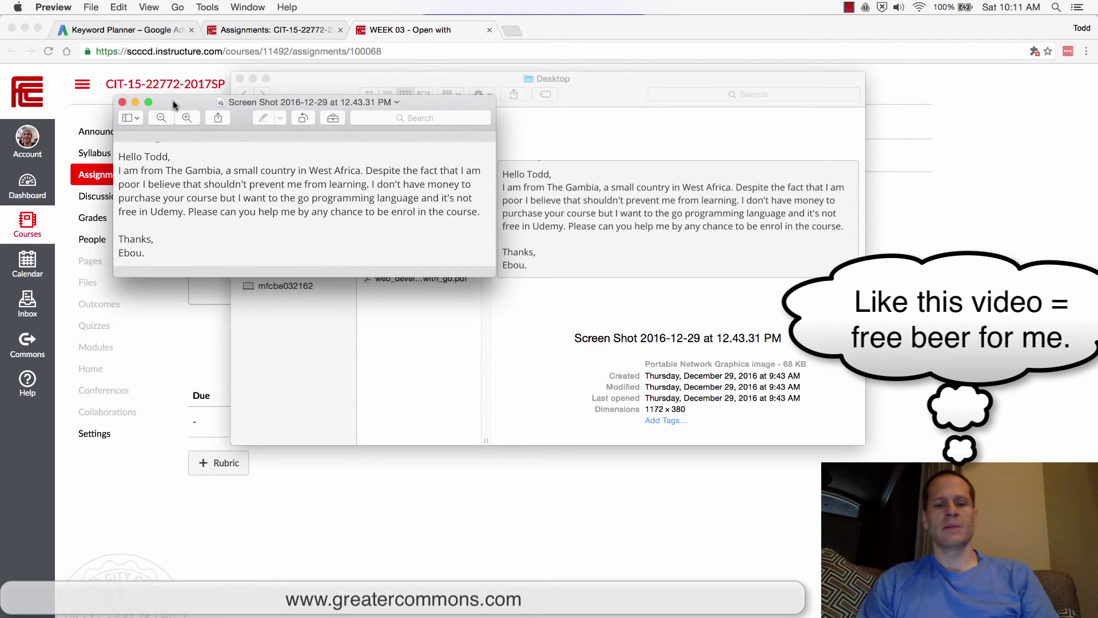
key("super+q")
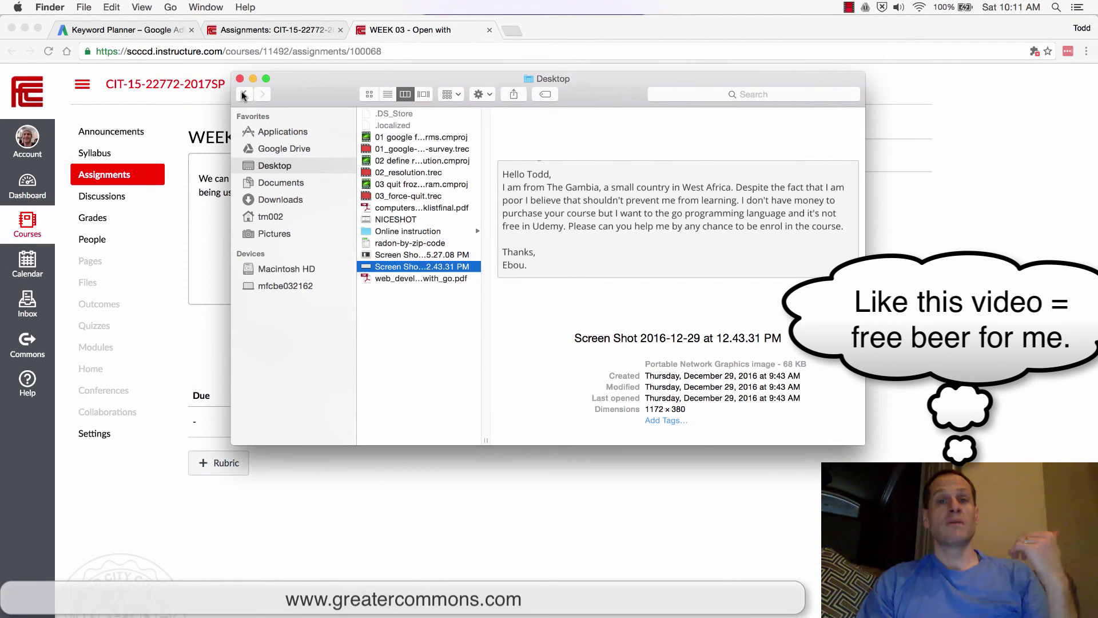